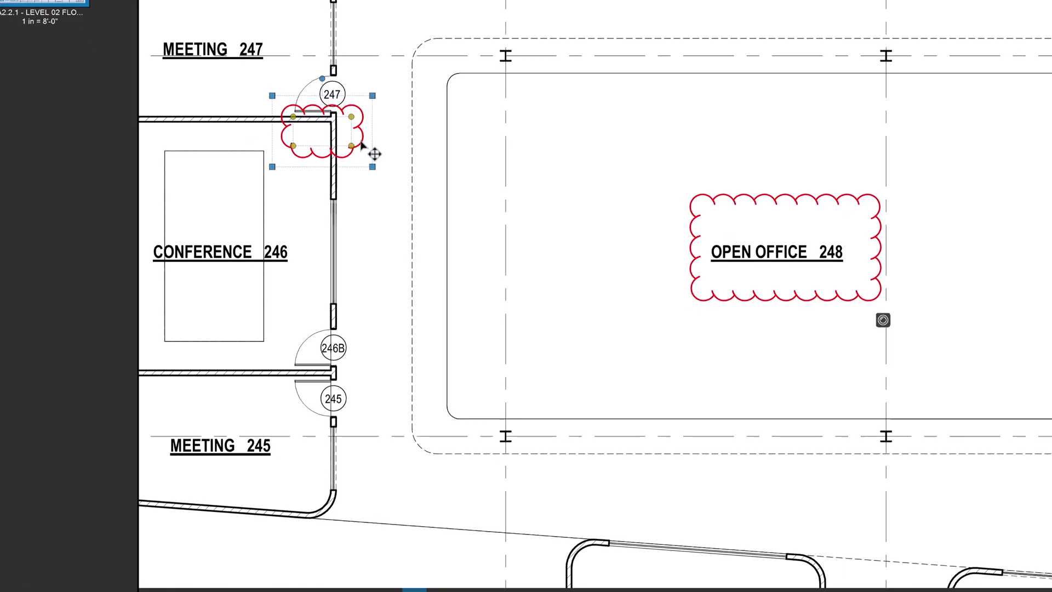
Attach a photo from file to the small cloud at door 247 via Capture
{"action": "right_click", "coordinate": [368, 243]}
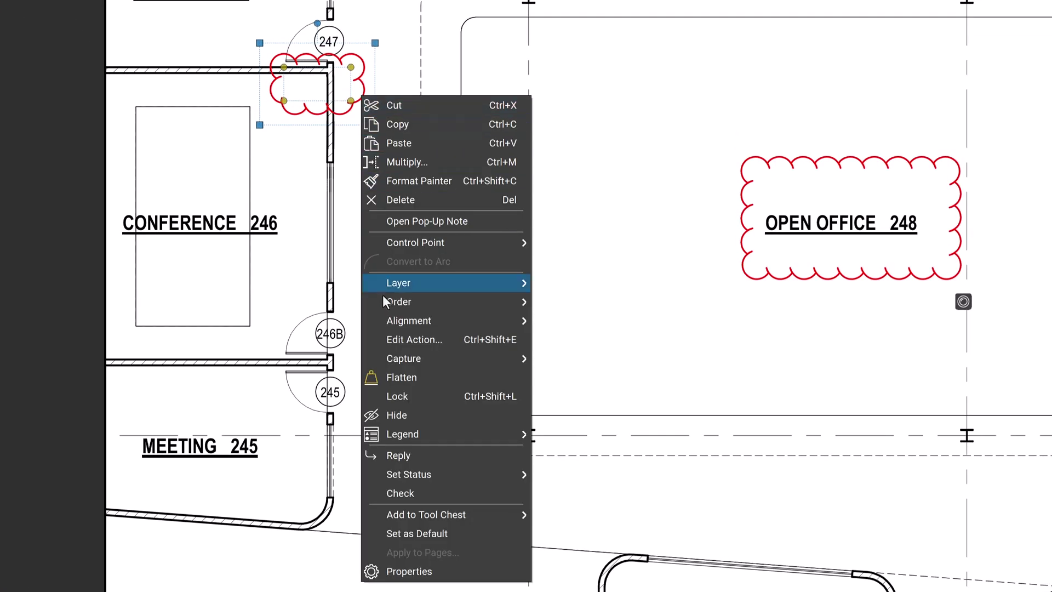
{"action": "mouse_move", "coordinate": [403, 358]}
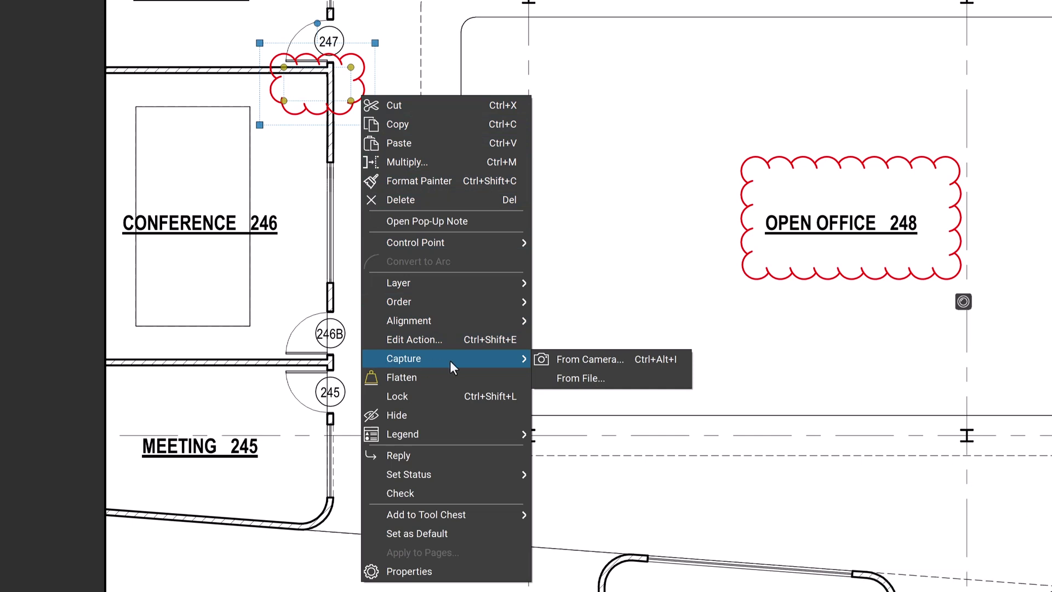
{"action": "left_click", "coordinate": [538, 377]}
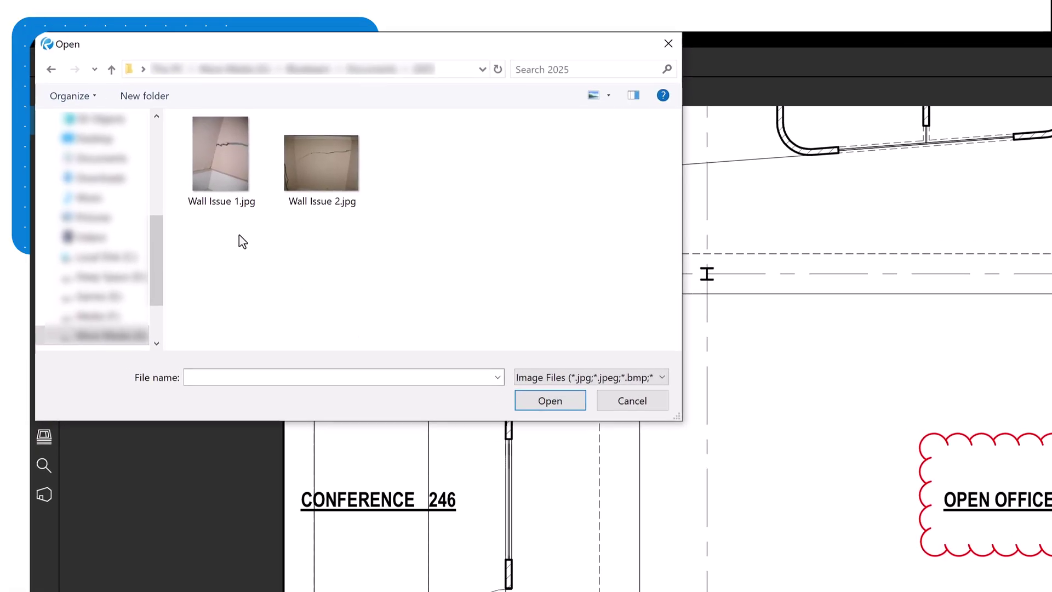
Attach Wall Issue 1.jpg and Wall Issue 2.jpg to the cloud and view them
{"action": "left_click_drag", "start_coordinate": [232, 227], "coordinate": [304, 194]}
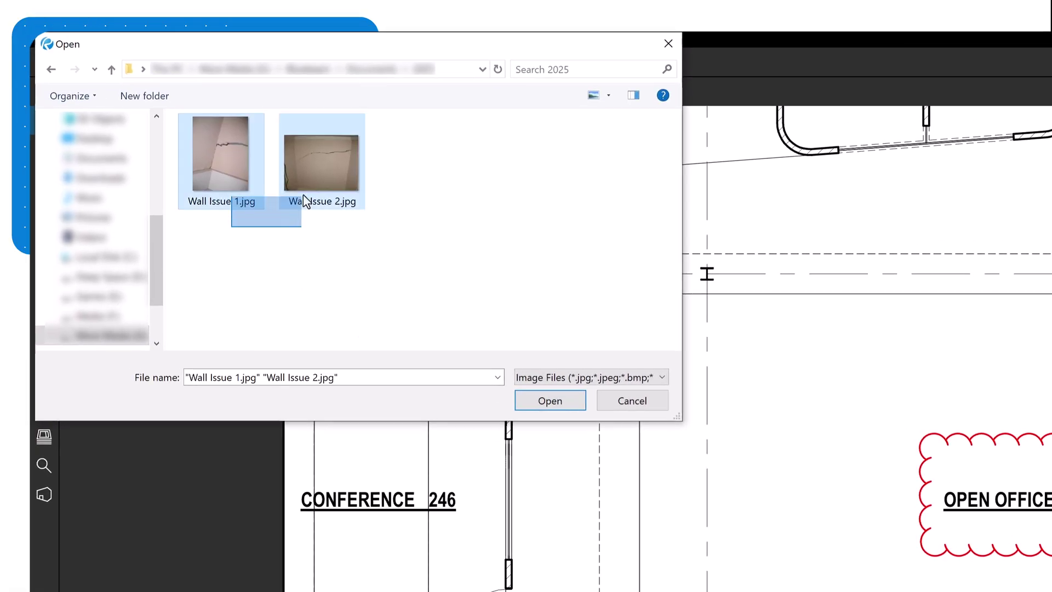
{"action": "left_click", "coordinate": [527, 399]}
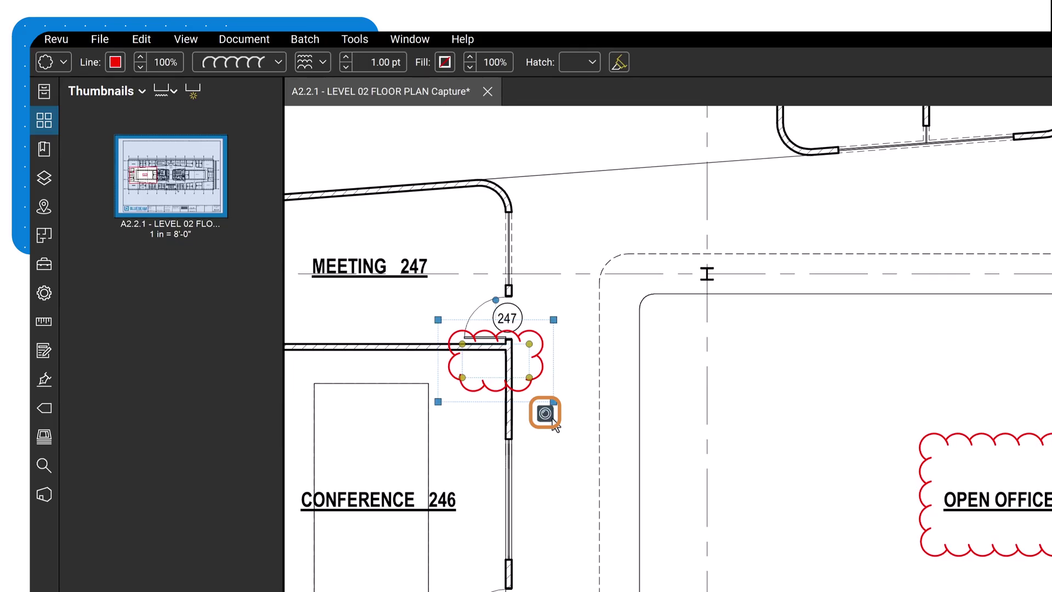
{"action": "left_click", "coordinate": [545, 414]}
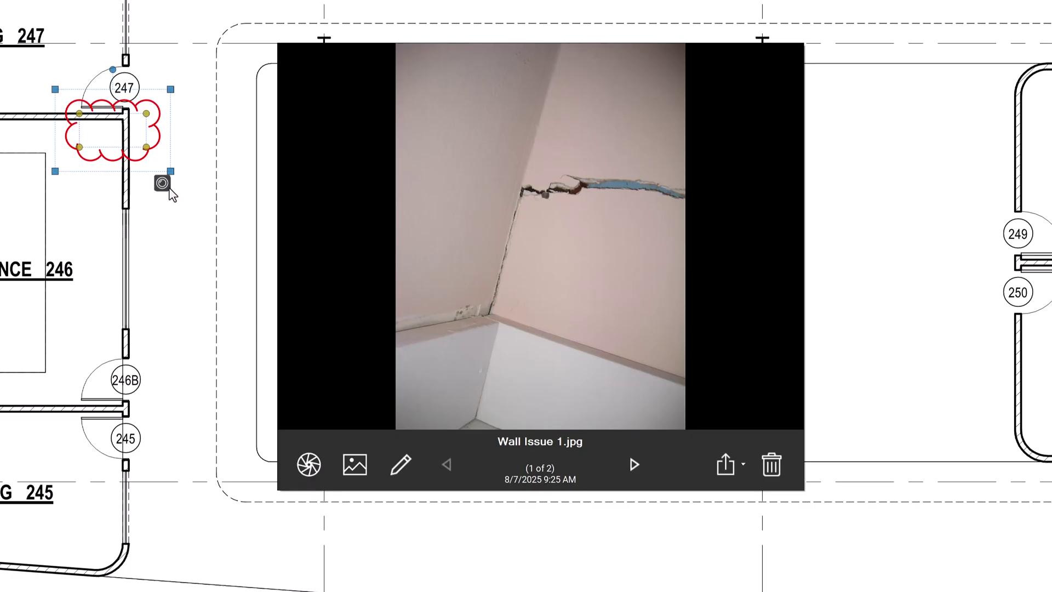
Advance to Wall Issue 2.jpg, then open and dismiss the Export options
{"action": "left_click", "coordinate": [644, 471]}
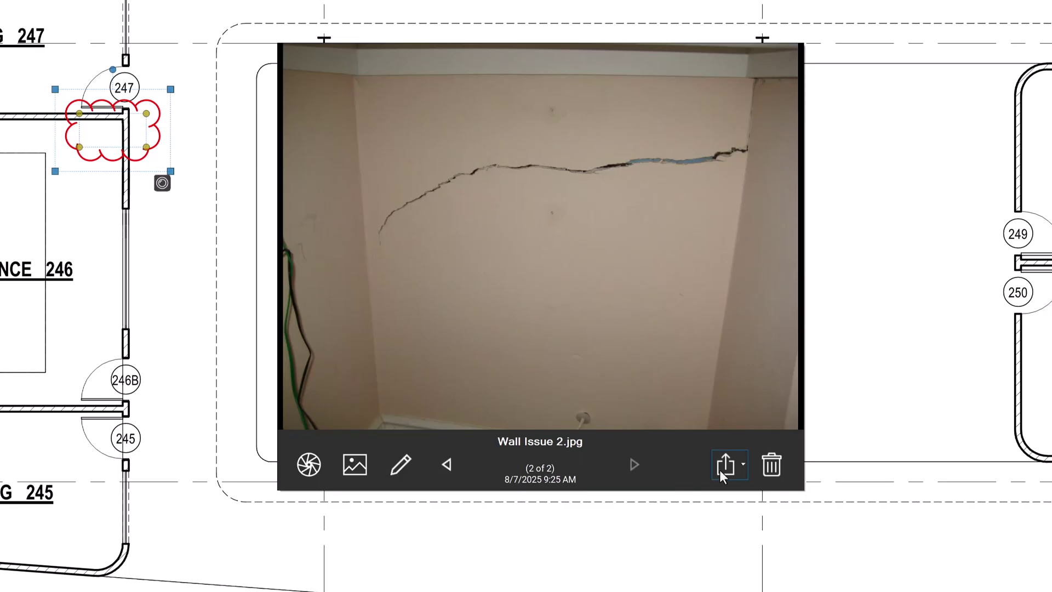
{"action": "left_click", "coordinate": [738, 468]}
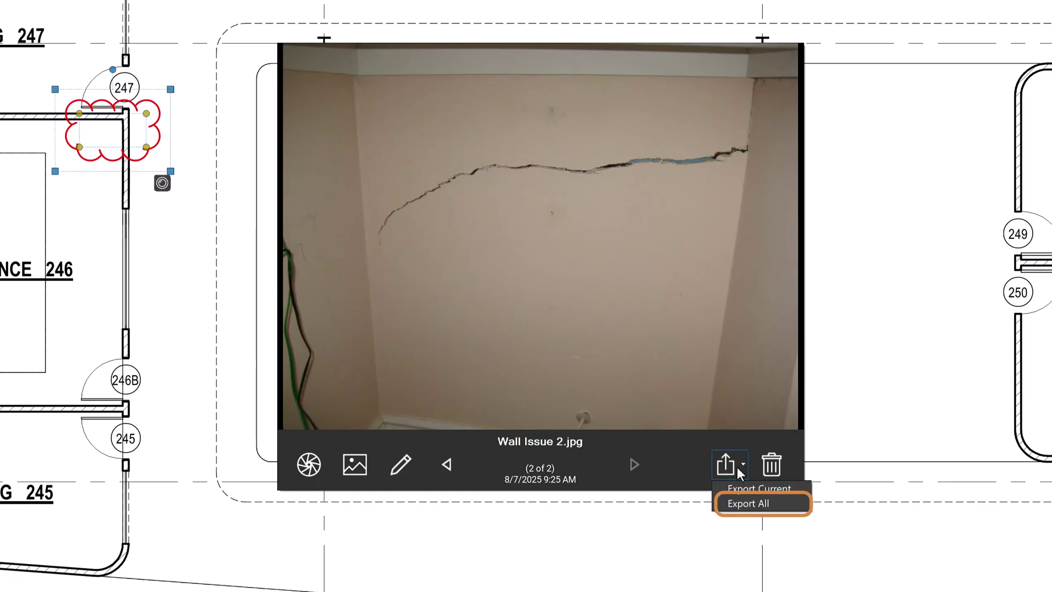
{"action": "left_click", "coordinate": [698, 466]}
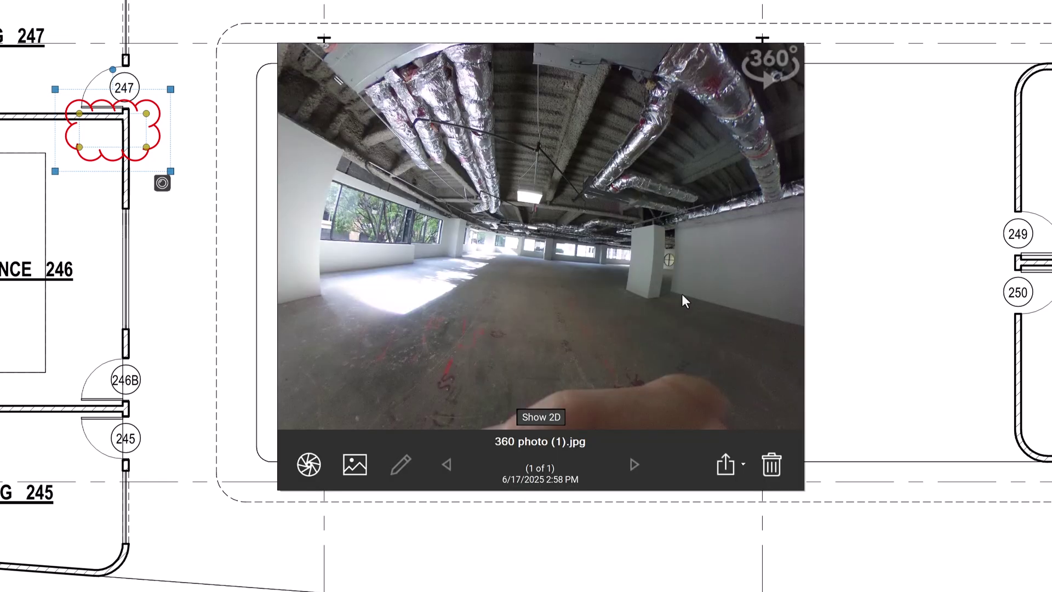
Rotate the 360 photo panorama to look around
{"action": "mouse_move", "coordinate": [645, 266]}
{"action": "left_mouse_down"}
{"action": "mouse_move", "coordinate": [520, 255]}
{"action": "mouse_move", "coordinate": [474, 274]}
{"action": "mouse_move", "coordinate": [421, 272]}
{"action": "left_mouse_up"}
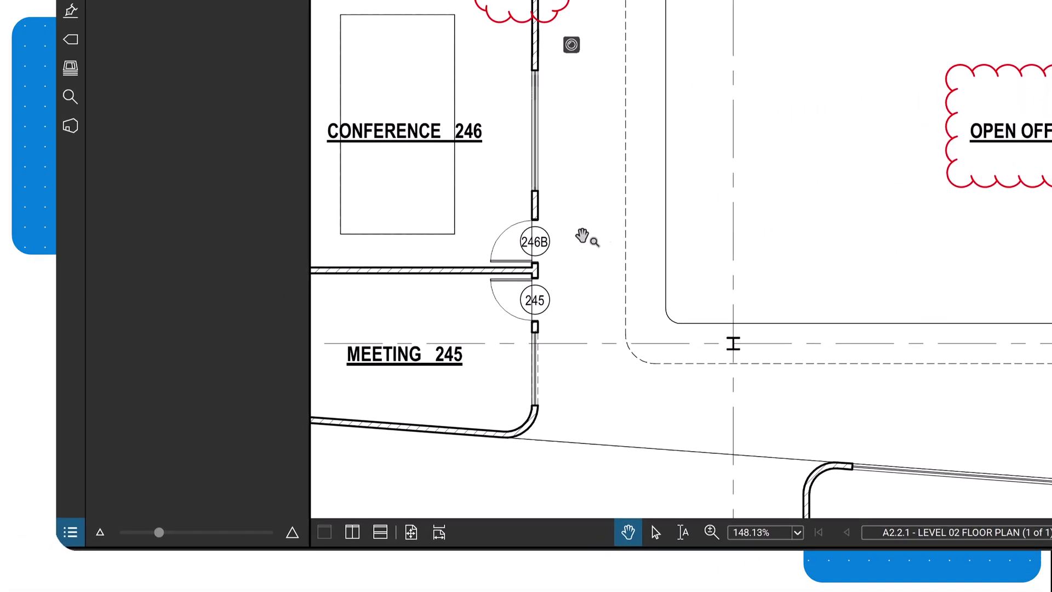
Show the Markups List and open Capture Summary from its Capture menu
{"action": "left_click", "coordinate": [71, 532]}
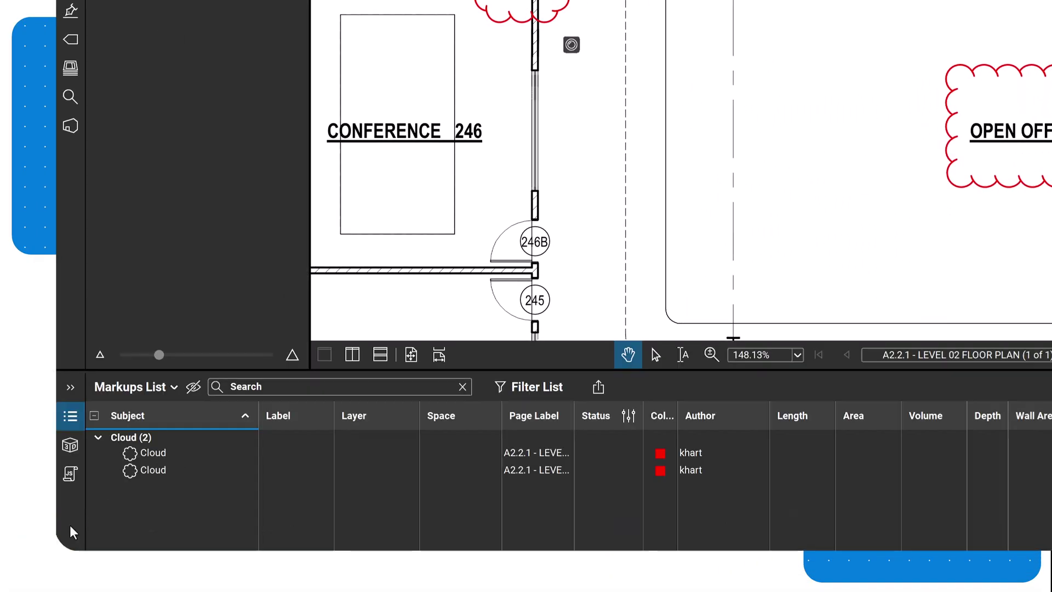
{"action": "left_click", "coordinate": [174, 387]}
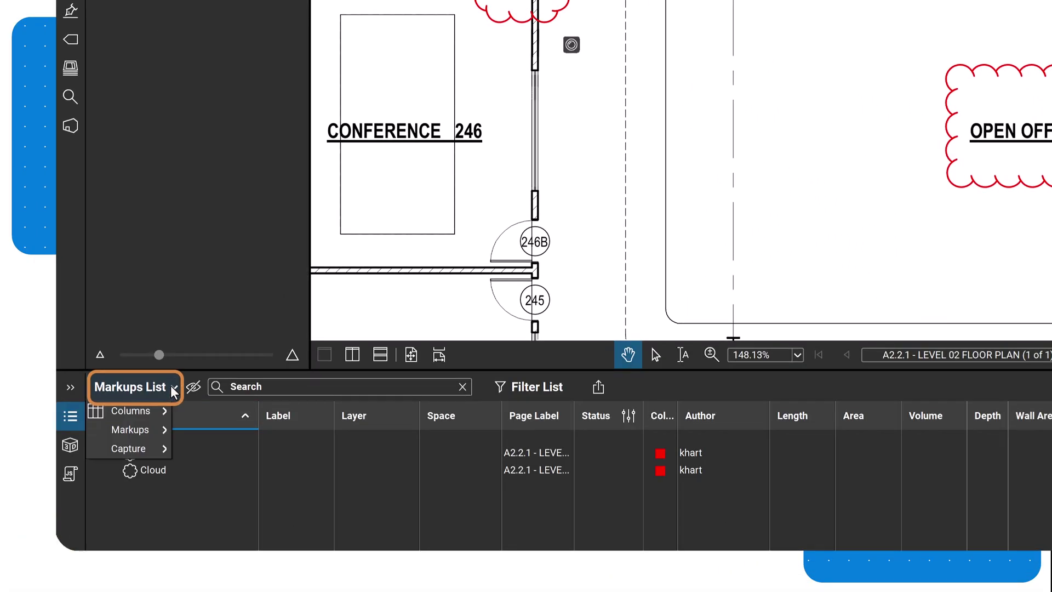
{"action": "left_click", "coordinate": [152, 449]}
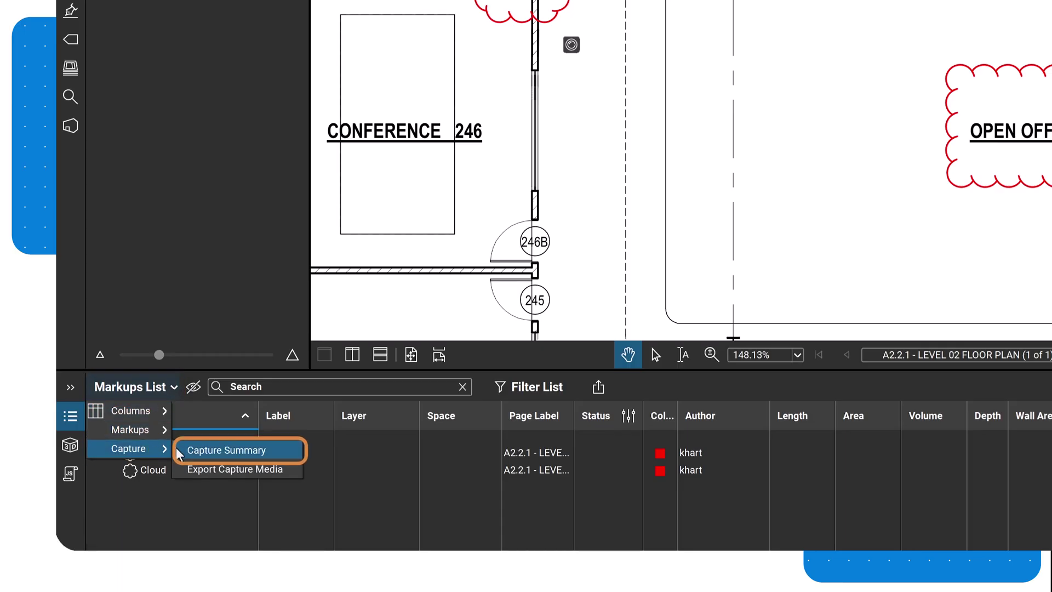
{"action": "left_click", "coordinate": [178, 450]}
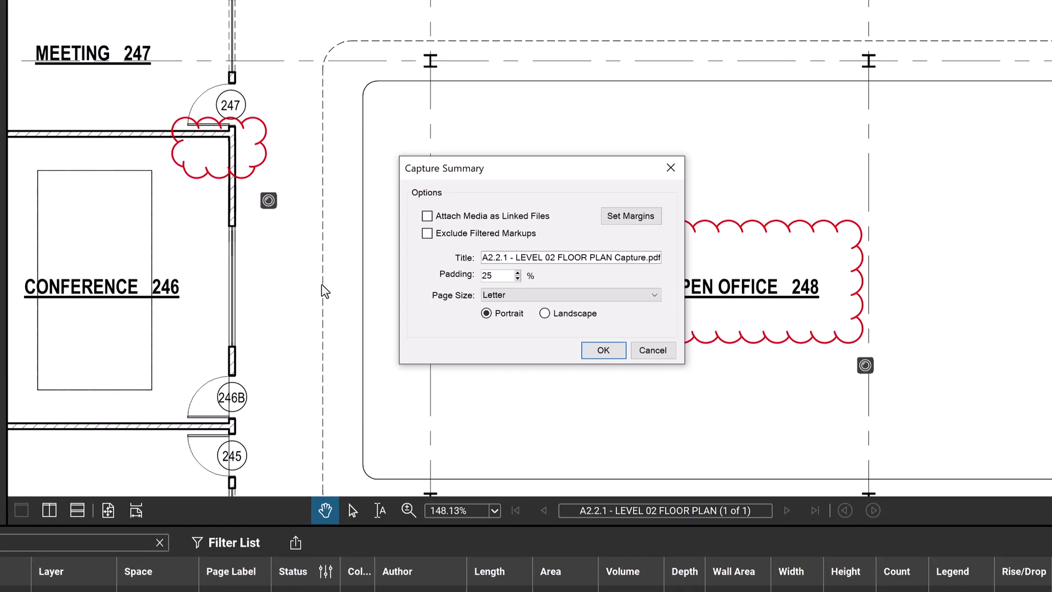
Generate a Capture Summary with media as linked files and filtered markups excluded
{"action": "left_click", "coordinate": [387, 239]}
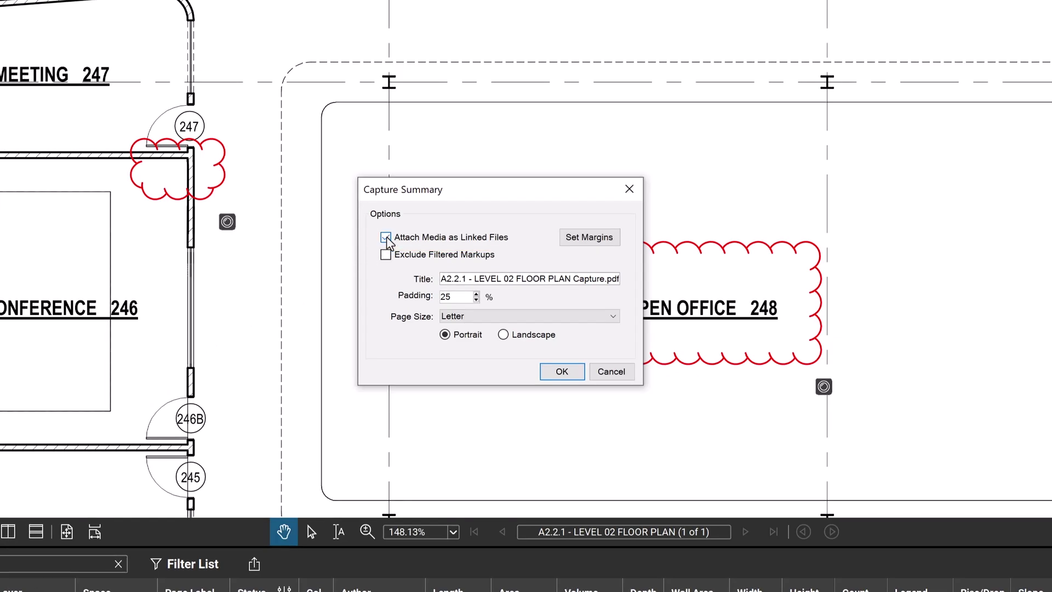
{"action": "left_click", "coordinate": [385, 255]}
{"action": "left_click", "coordinate": [547, 374]}
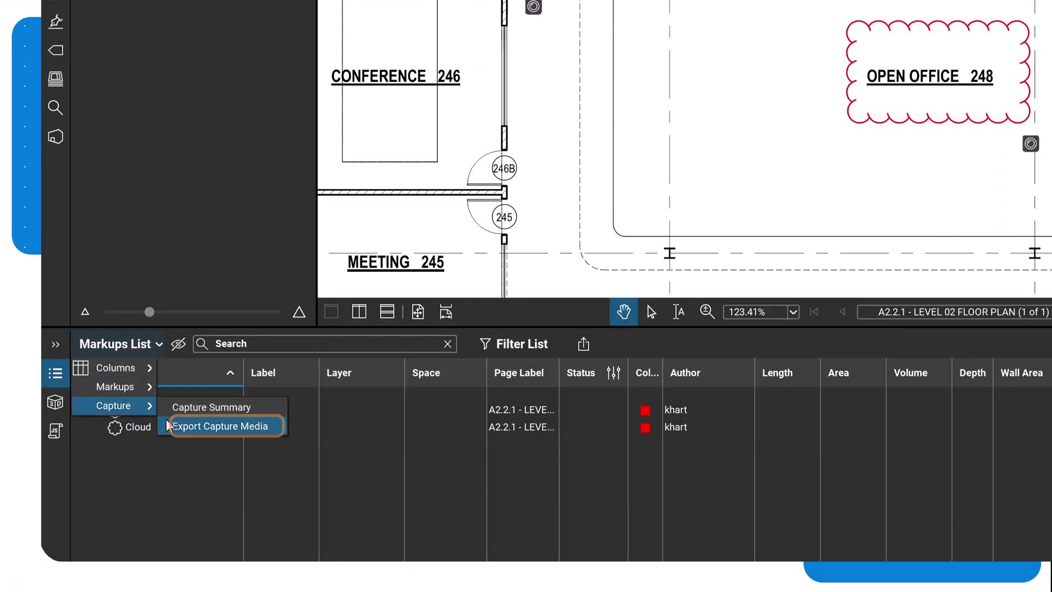
Choose Export Capture Media from the Markups List Capture menu
{"action": "left_click", "coordinate": [164, 426]}
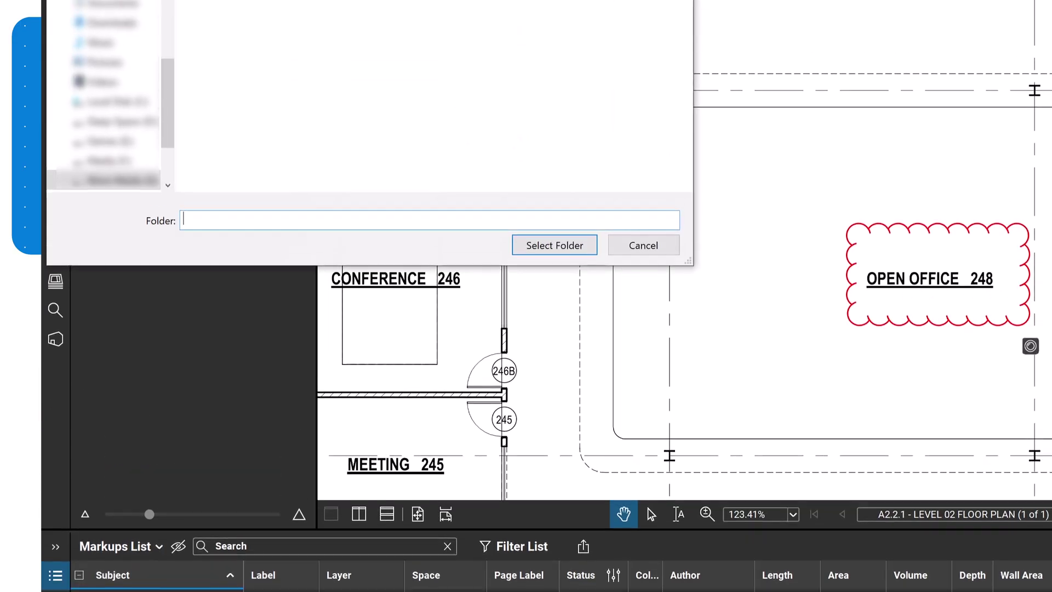